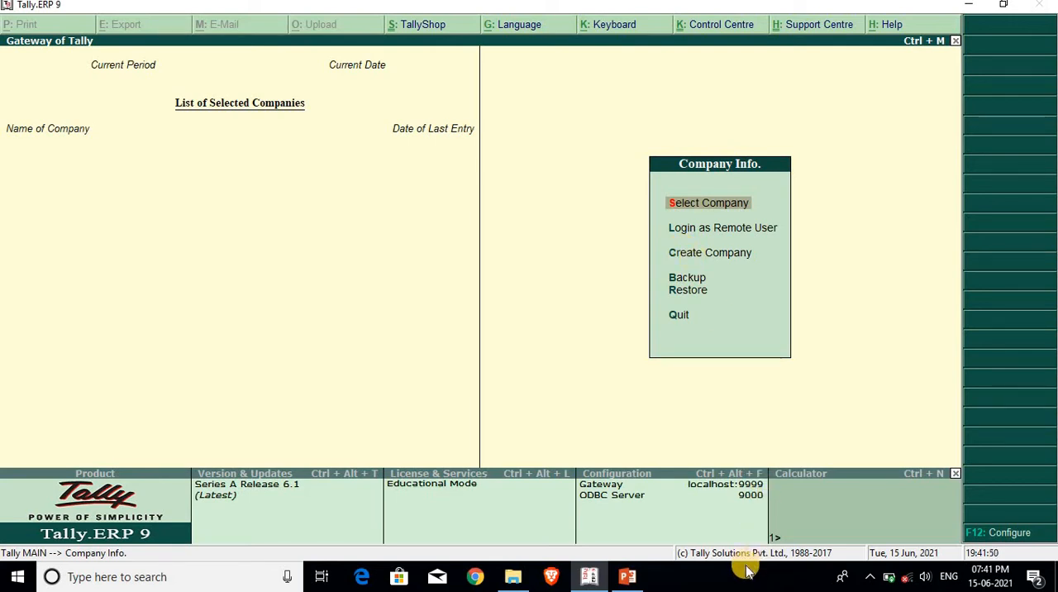
key(Down)
key(Up)
key(Down)
key(Down)
key(Up)
key(Up)
key(Down)
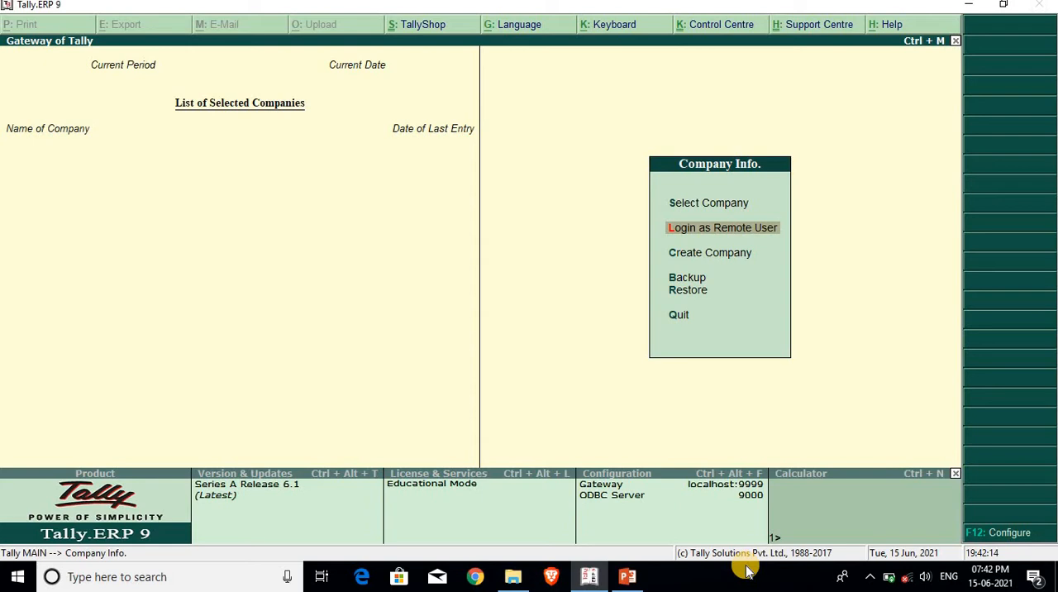
key(Down)
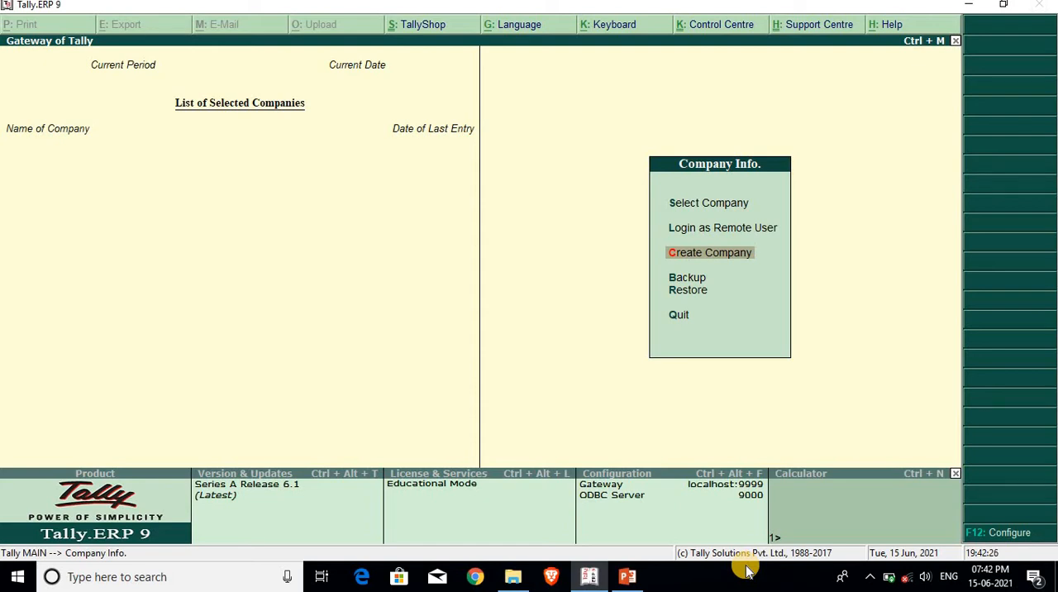
key(Up)
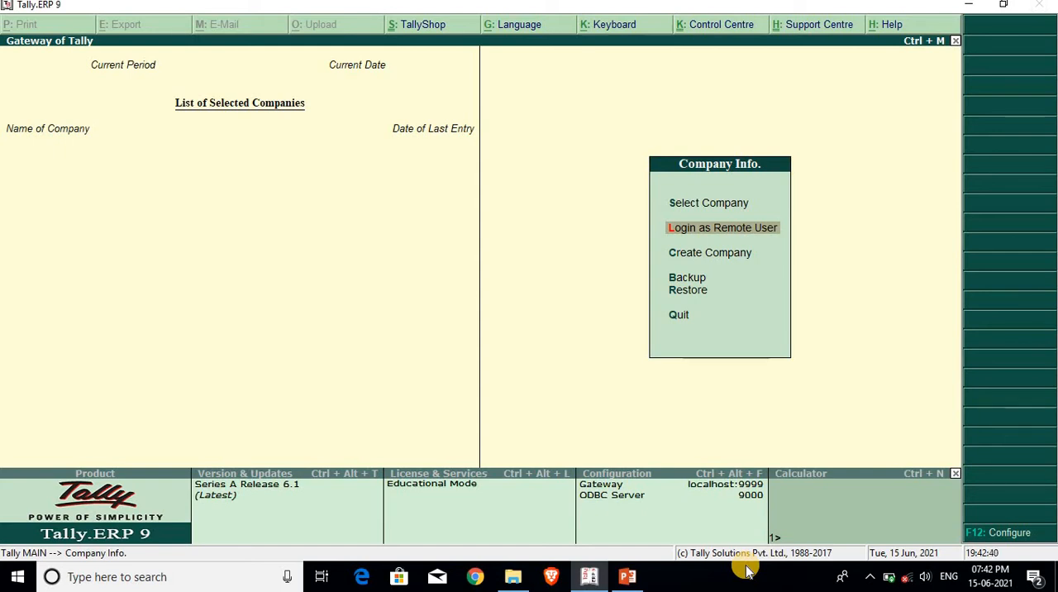
key(Down)
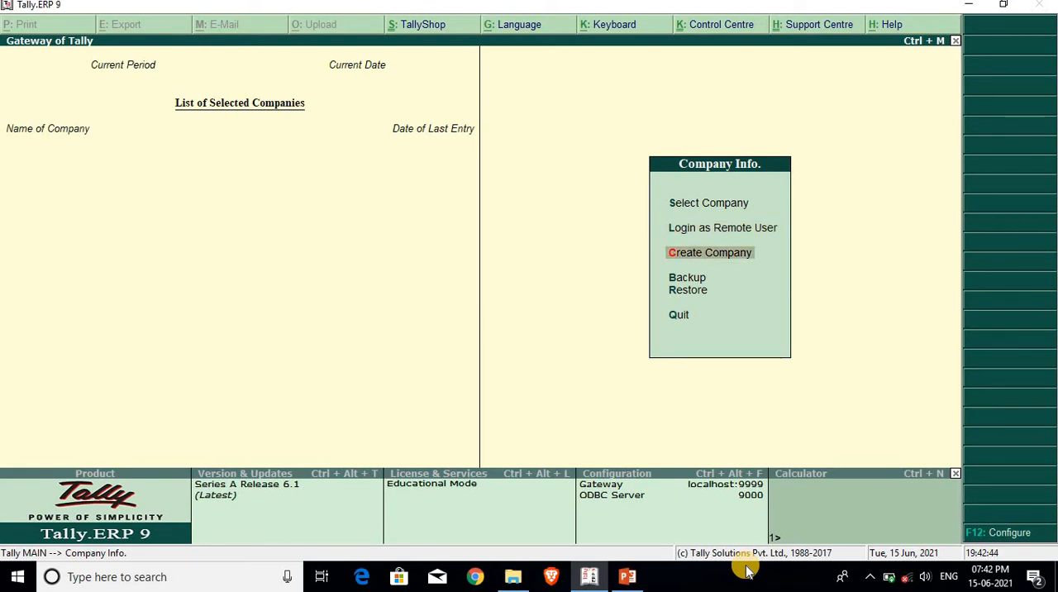
key(Up)
key(Up)
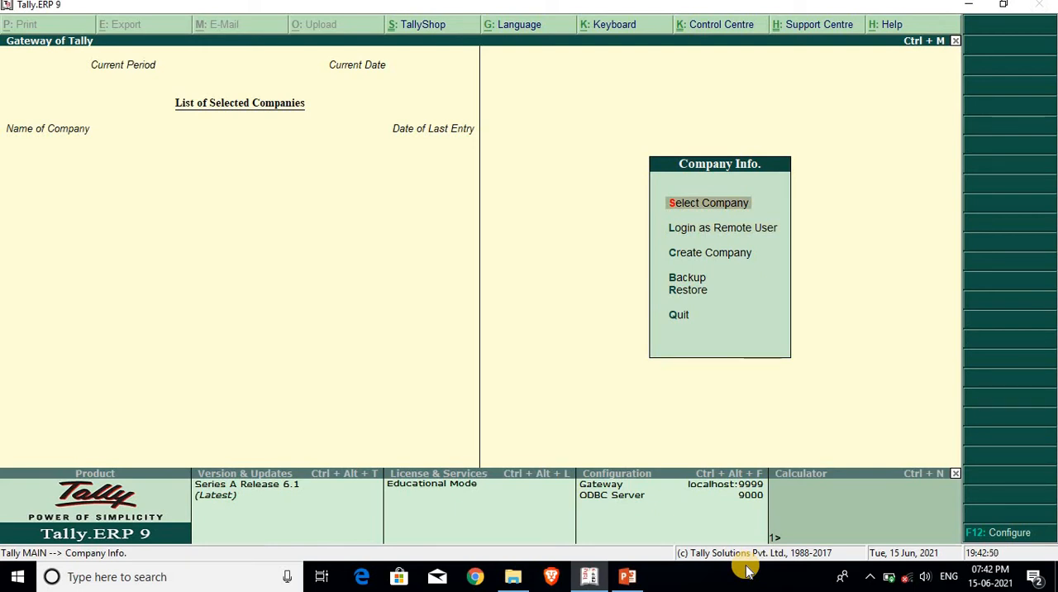
Start creating a new company named Tally Zirna, keeping the same mailing name.
key(c)
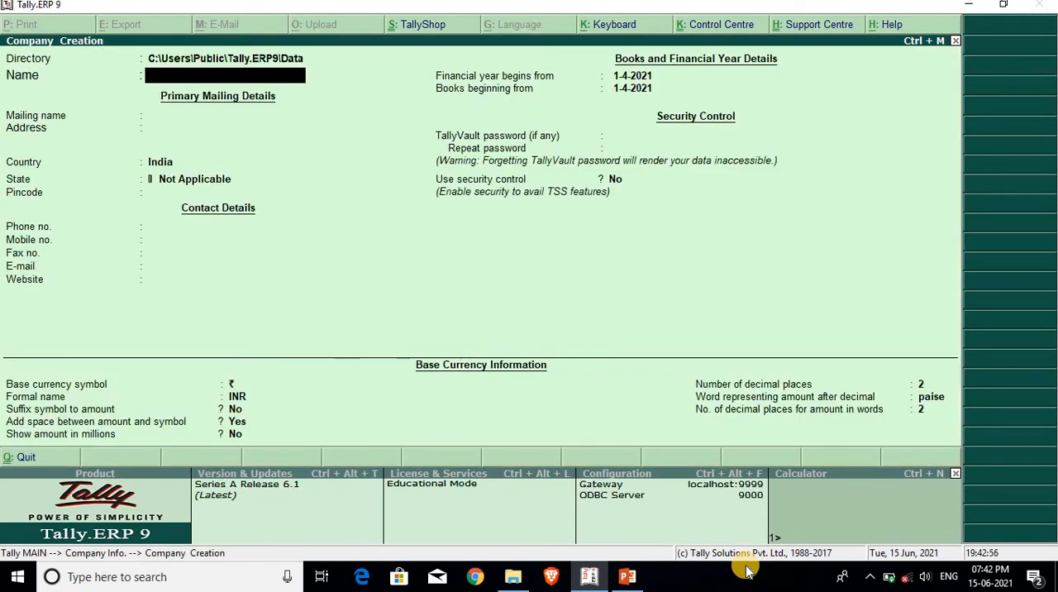
text(Tally Zirna)
key(Return)
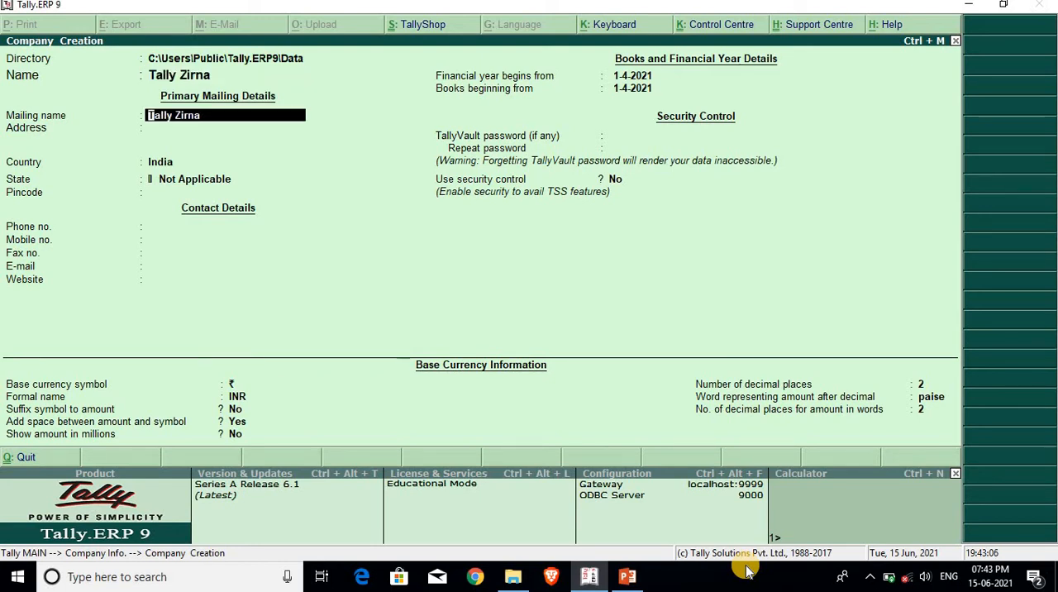
key(Return)
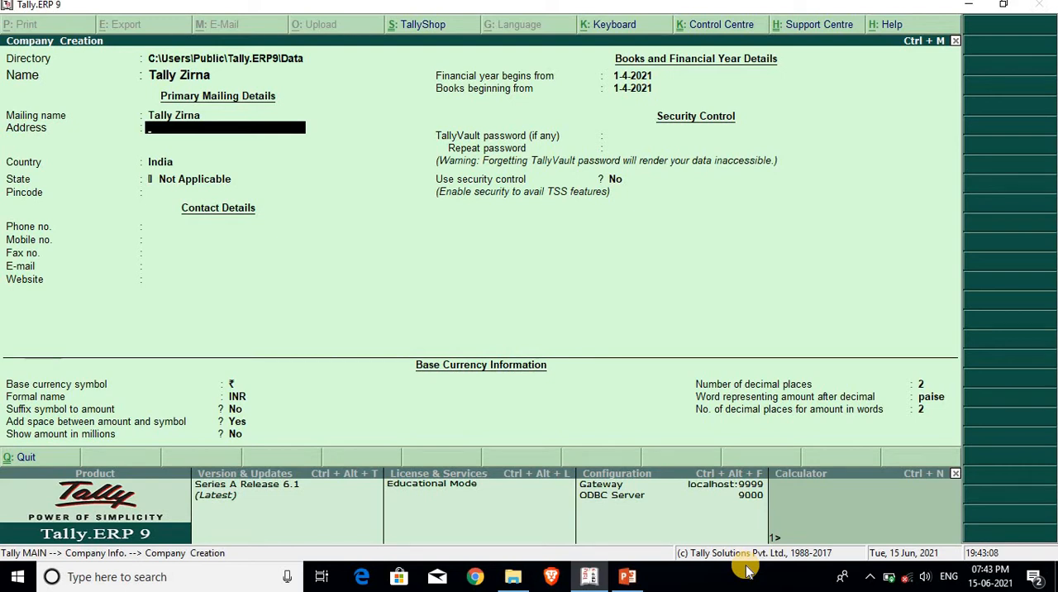
Enter the company's address, keep India as the country and choose Mizoram as the state.
text(Aizawl)
key(Return)
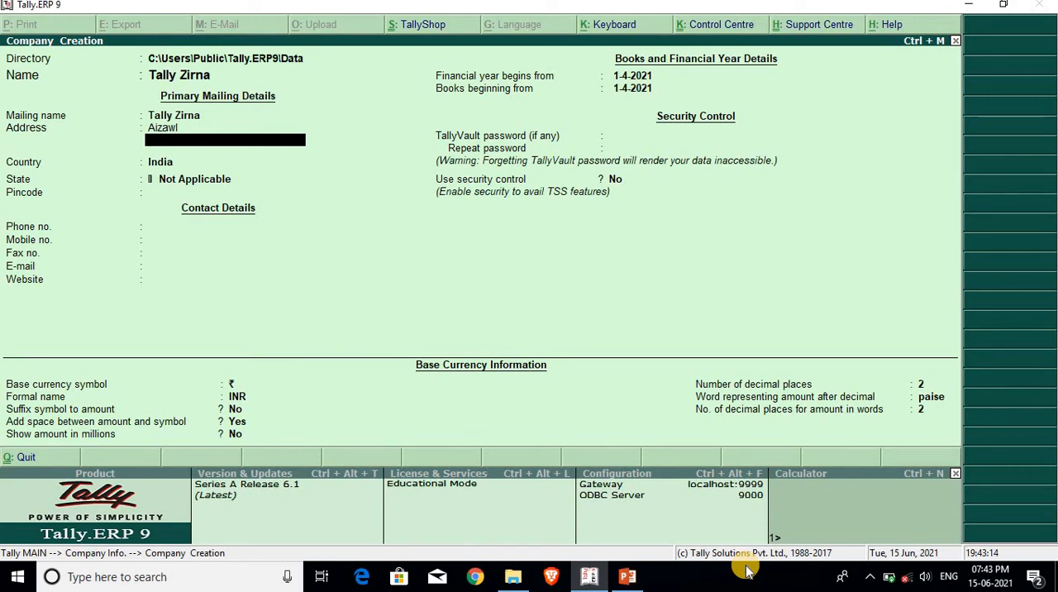
key(Return)
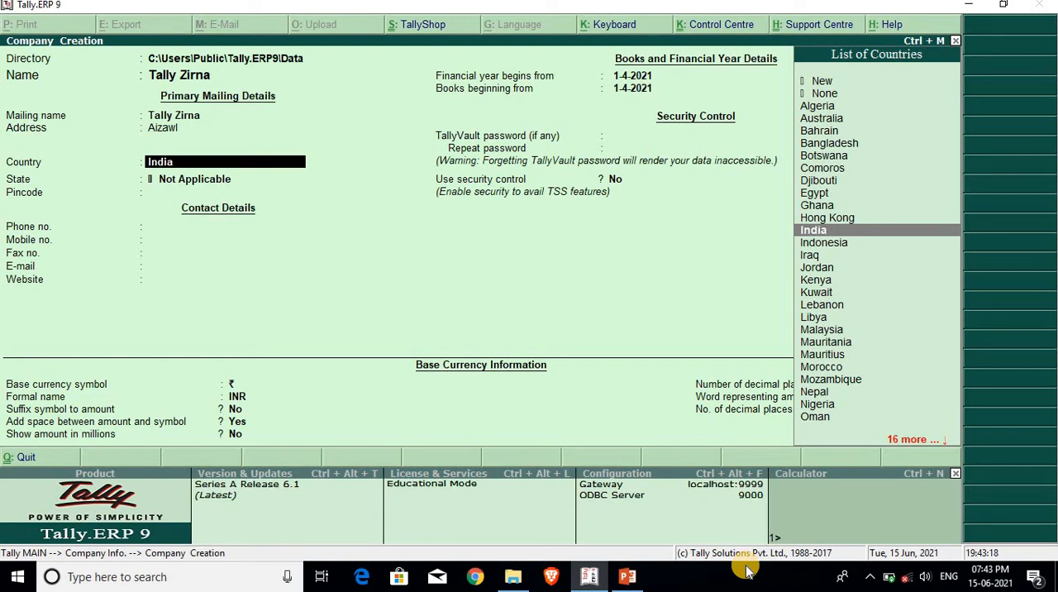
key(Return)
text(Mizo)
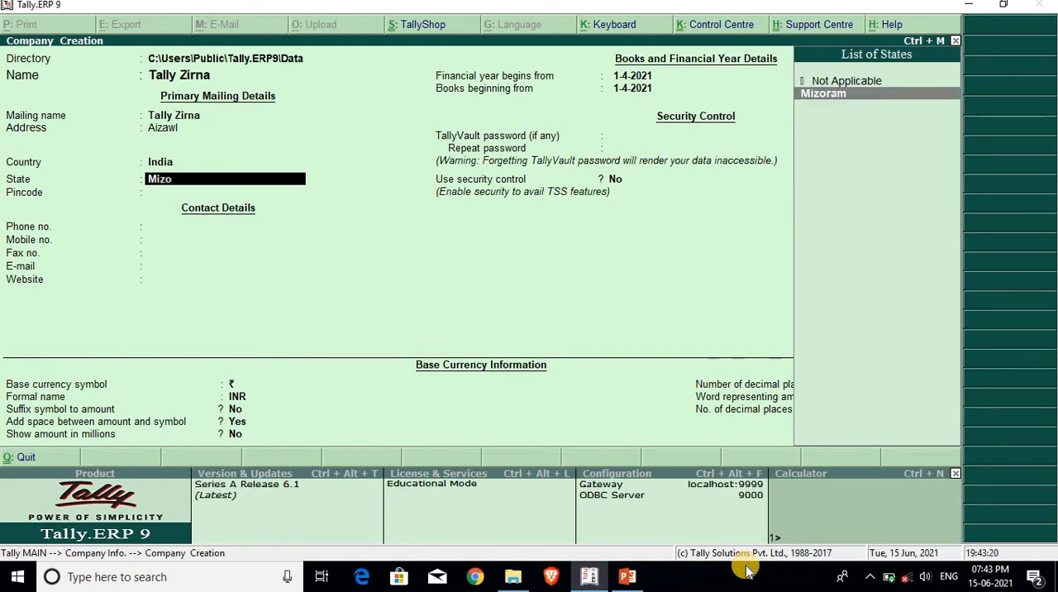
text(t)
key(Return)
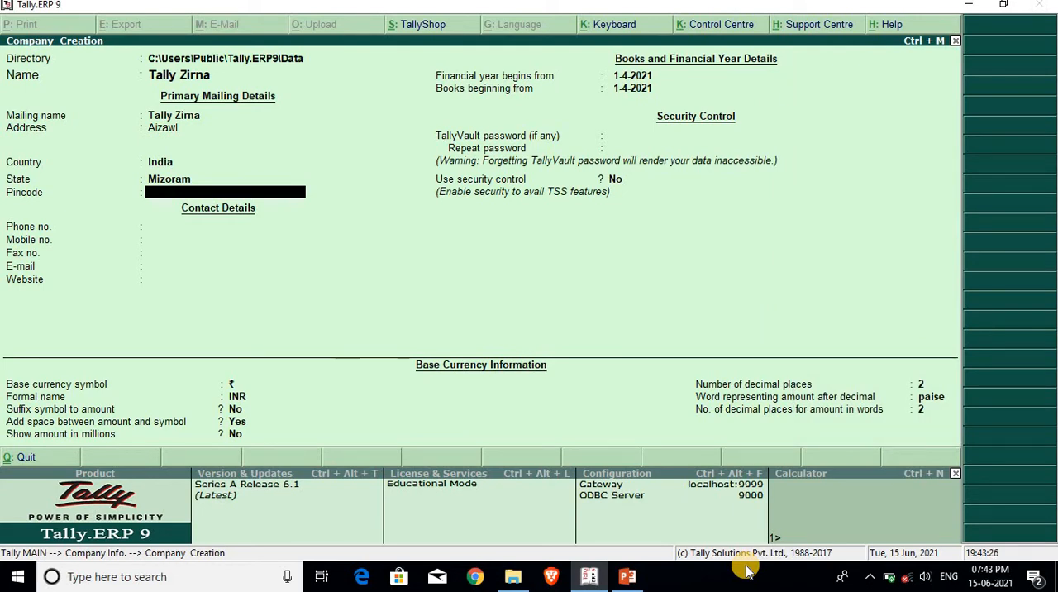
Fill in the company's pincode, phone number and mobile number, leaving the fax, e-mail and website blank.
text(796012)
key(Return)
text(888)
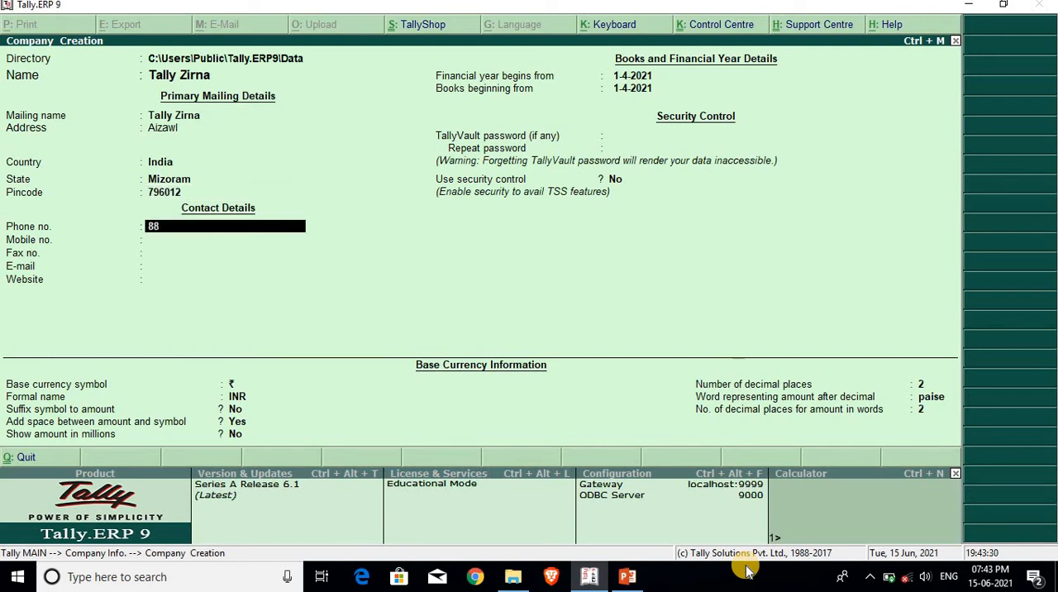
key(Return)
text(999)
key(Return)
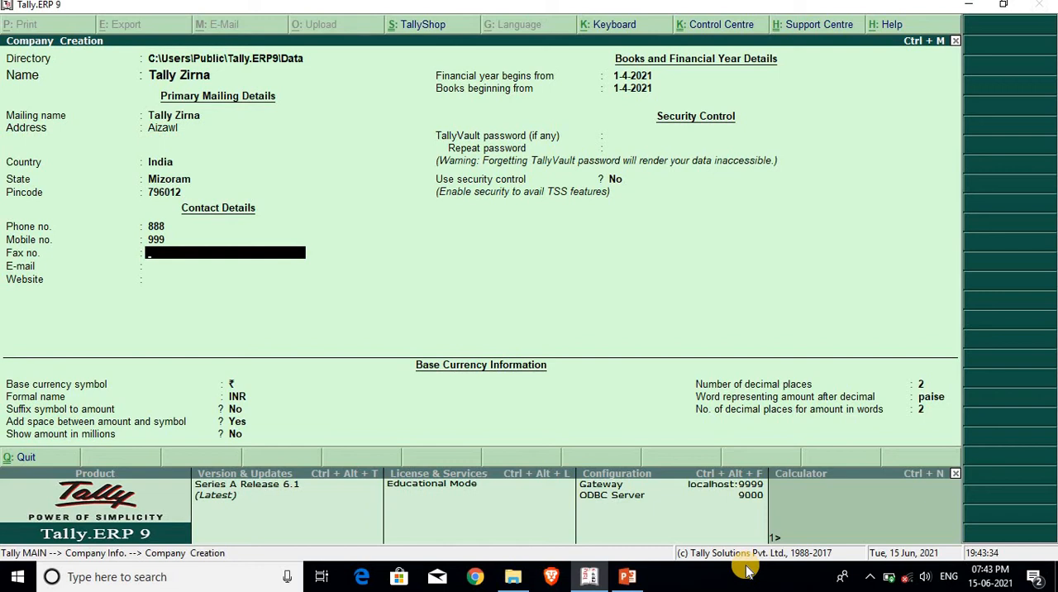
key(Return)
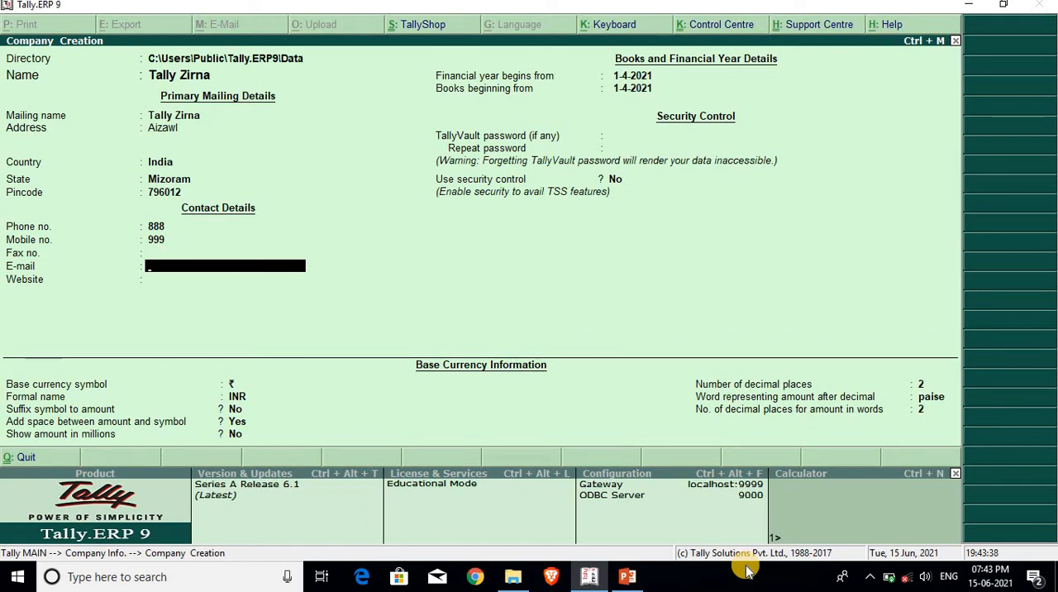
key(Return)
key(Return)
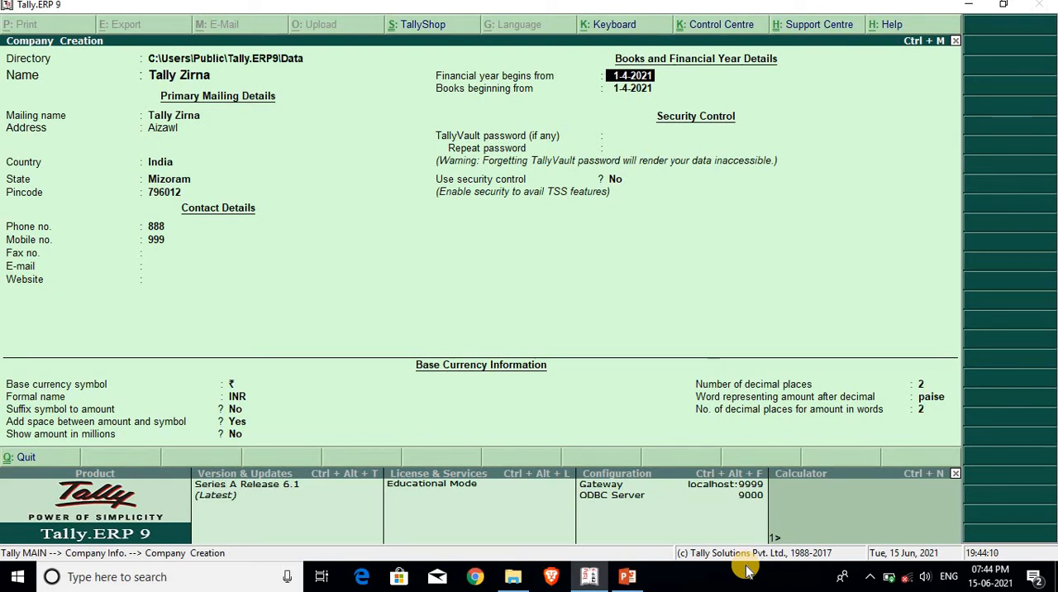
Keep 1-4-2021 as the financial year and books start, with no TallyVault password and security control set to No.
key(Return)
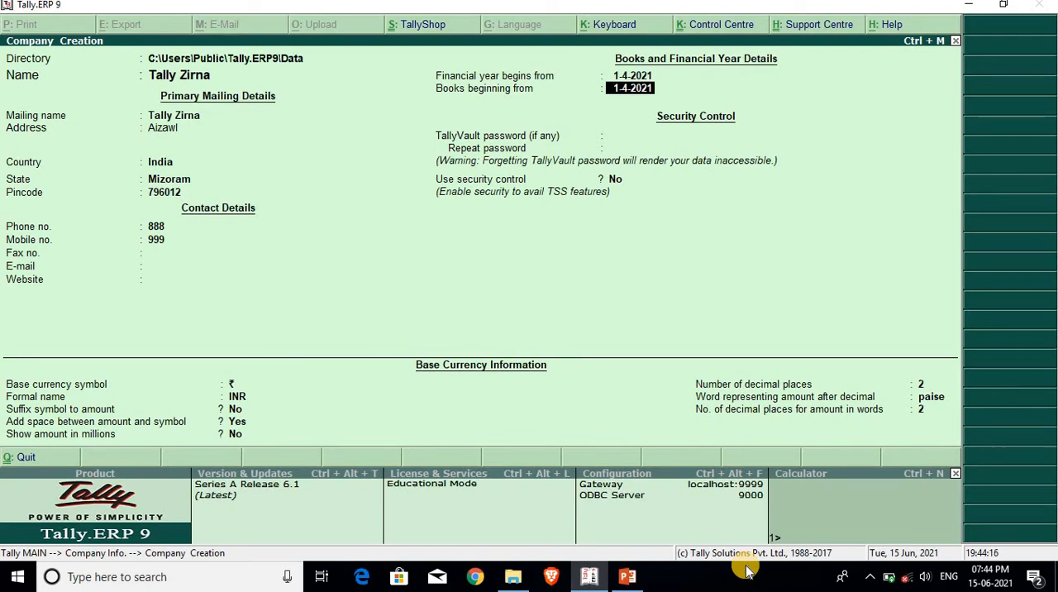
key(Return)
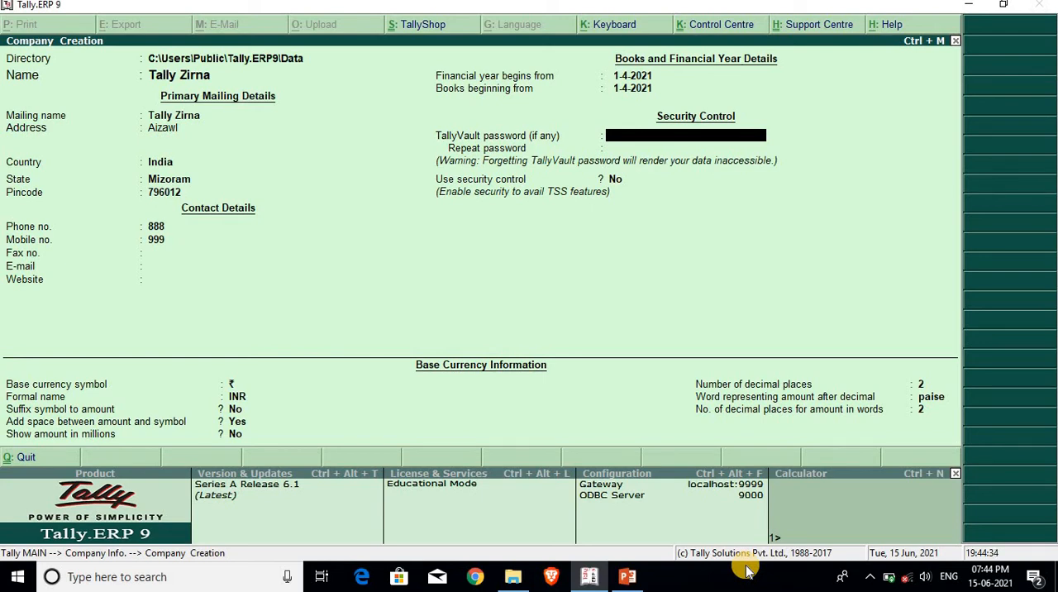
key(Return)
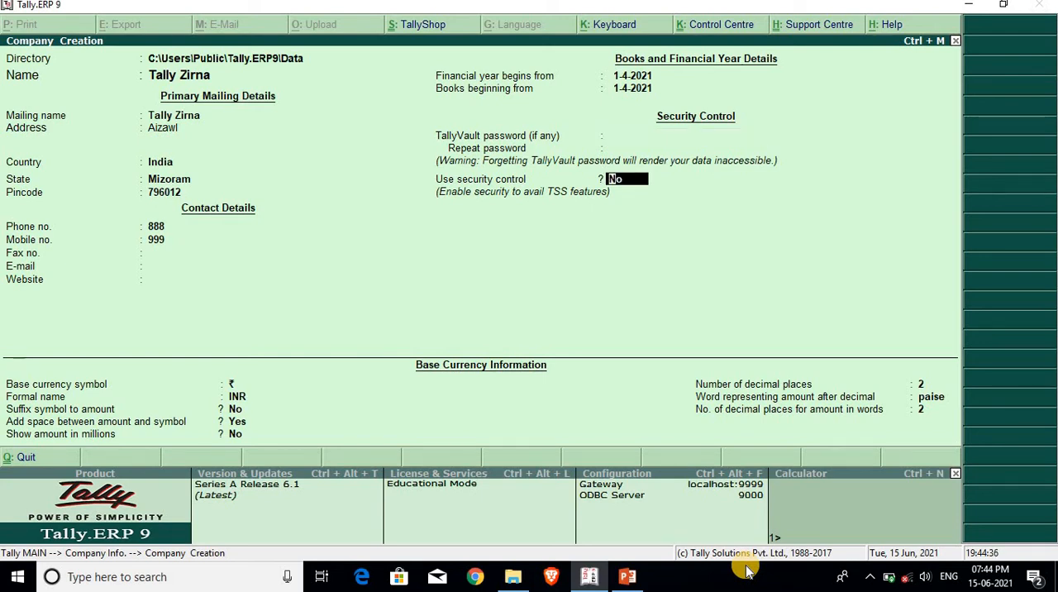
key(Return)
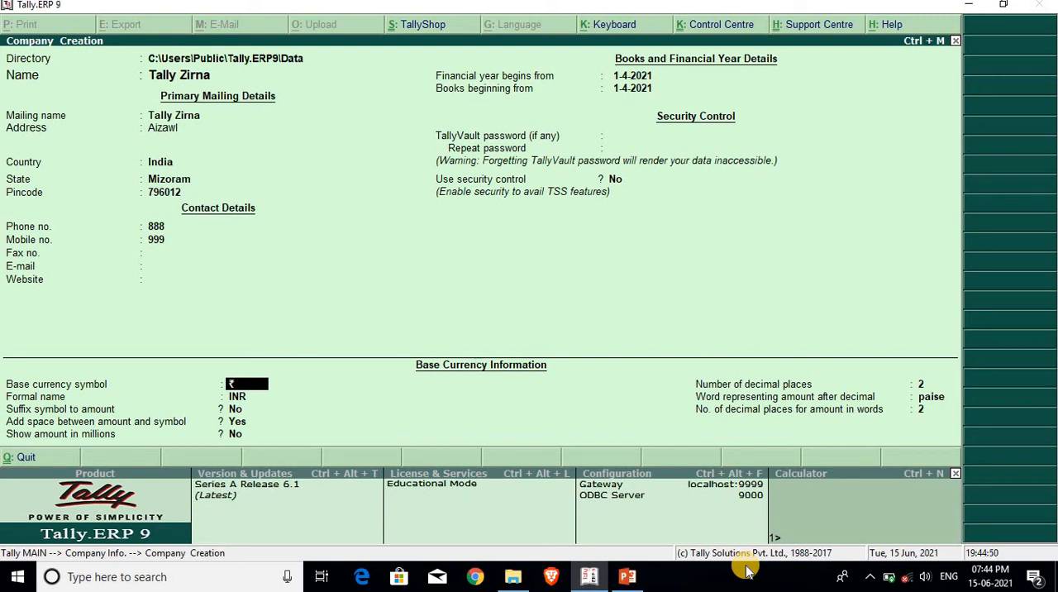
Keep the default INR base currency settings with 2 decimal places and accept the creation of the company.
key(Return)
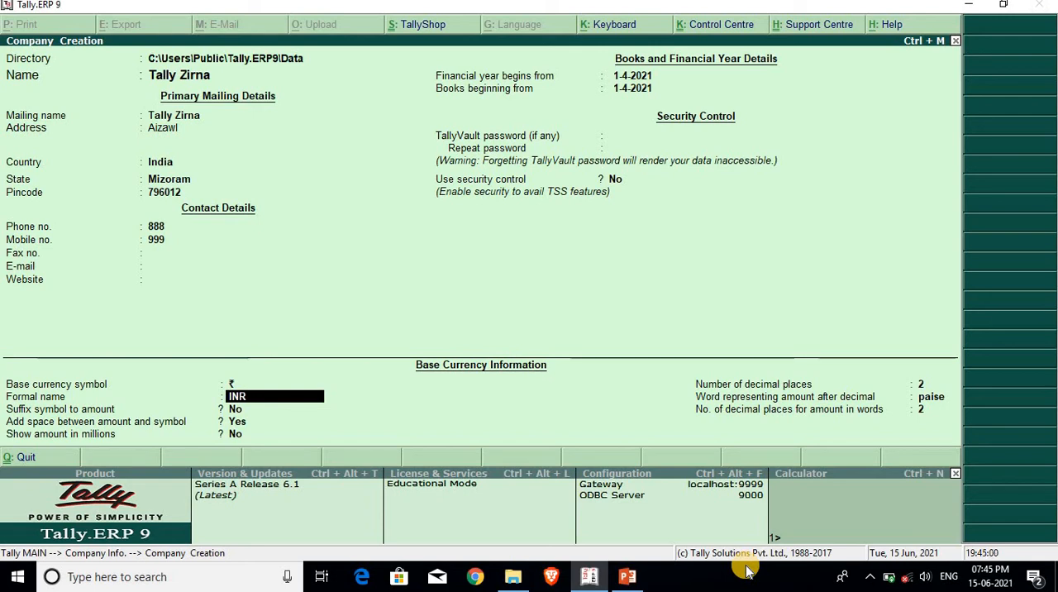
key(Return)
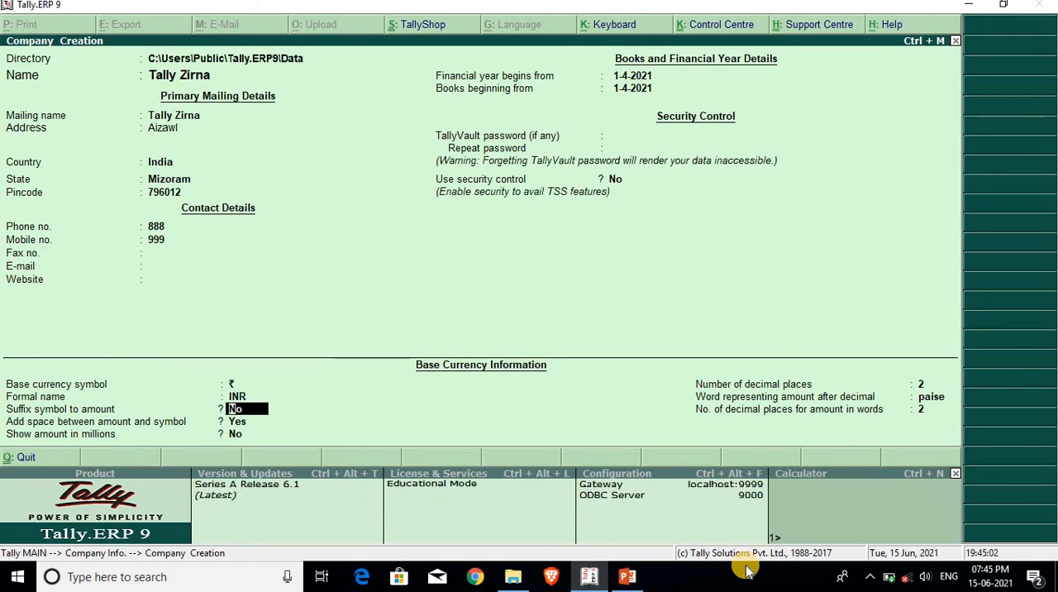
key(Return)
key(Return)
key(Return)
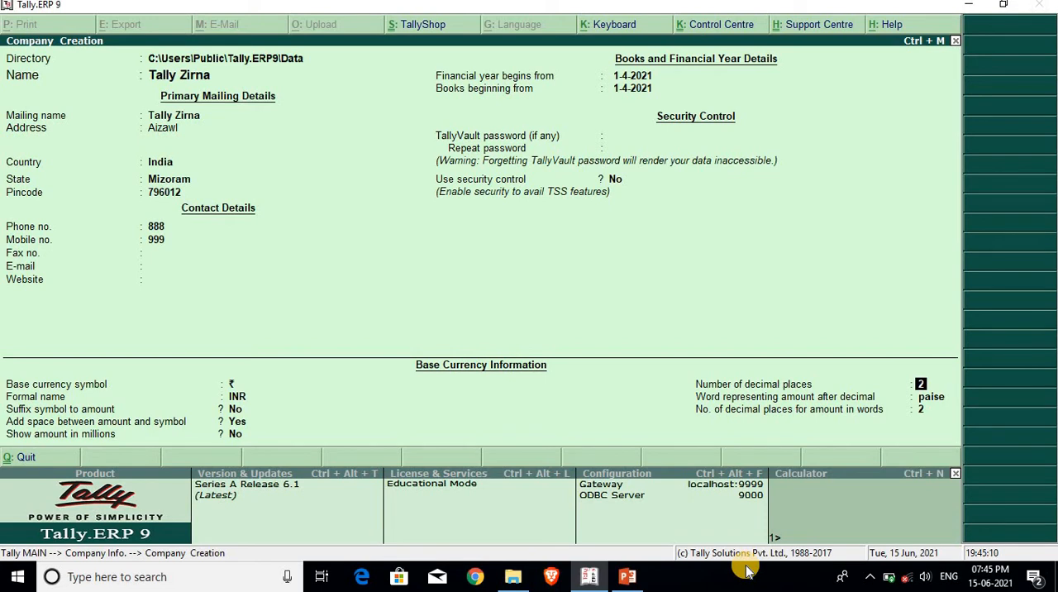
key(Return)
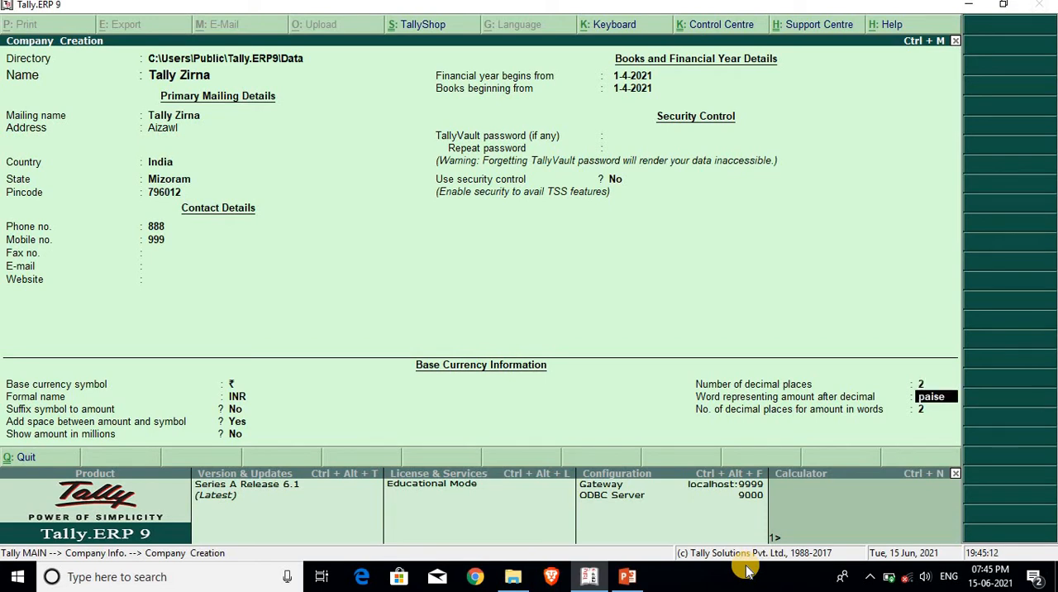
key(Return)
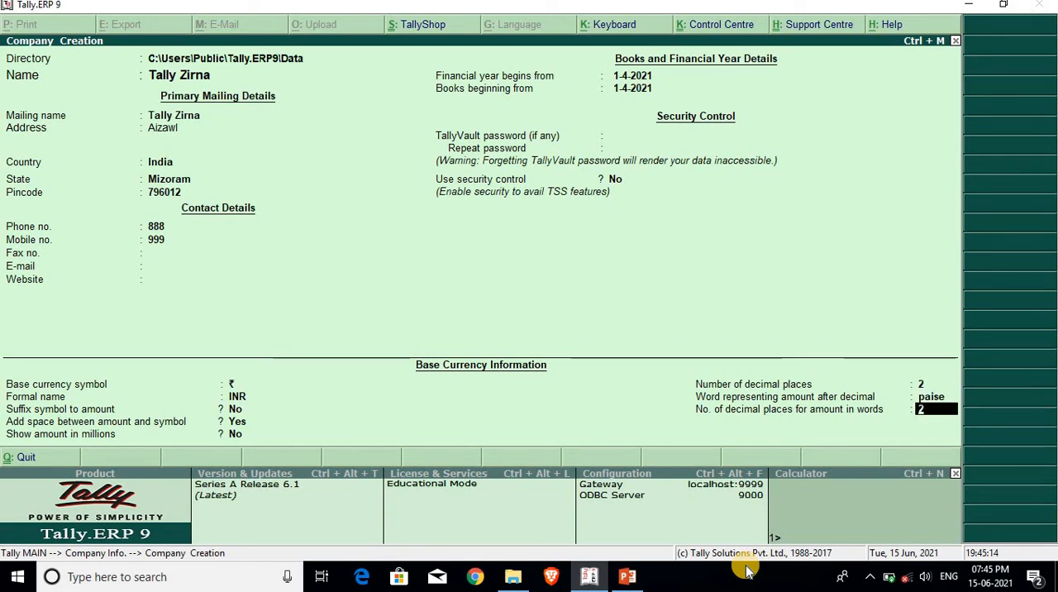
key(Return)
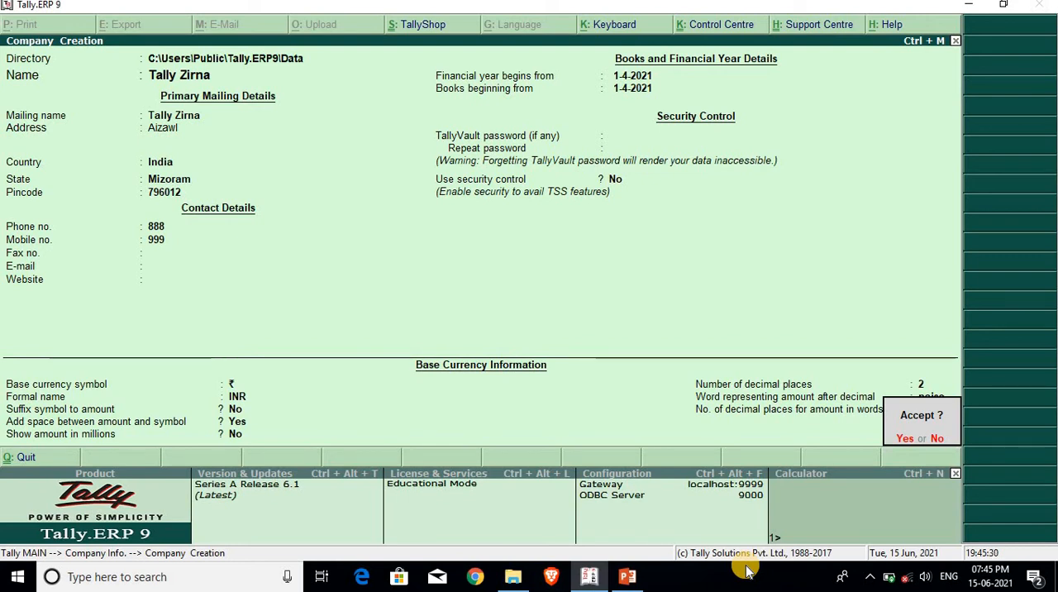
key(Return)
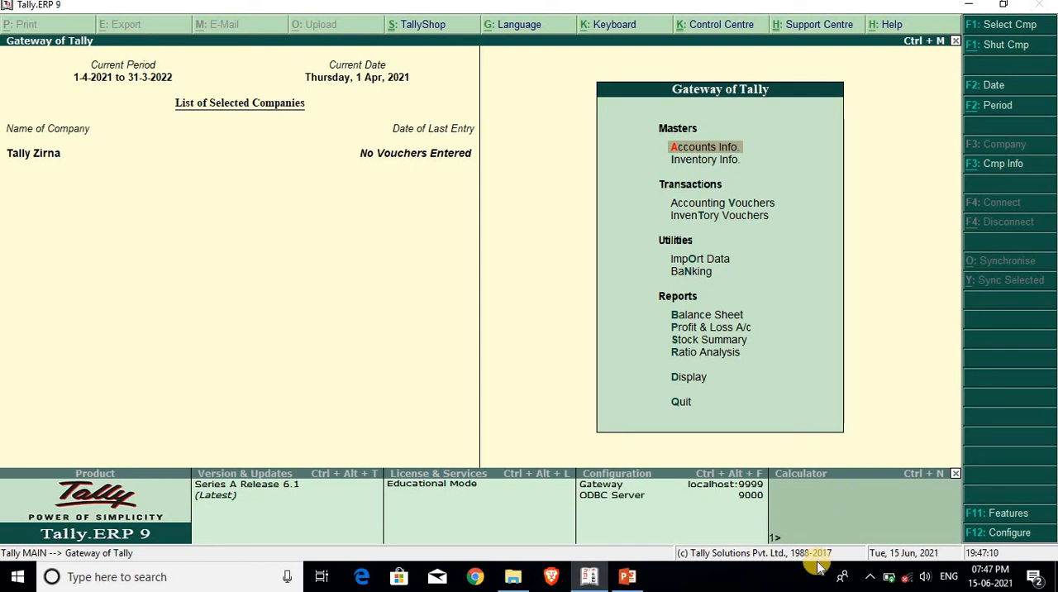
Start creating a second company from the company information options, with Tally Zirna 2 as its name and mailing name.
key(alt+F3)
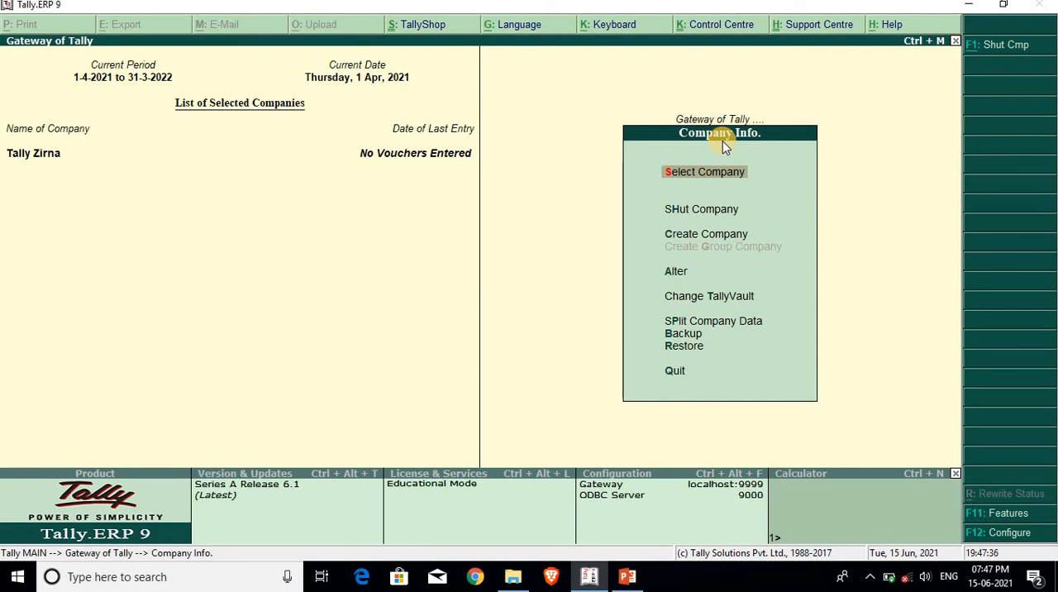
key(Down)
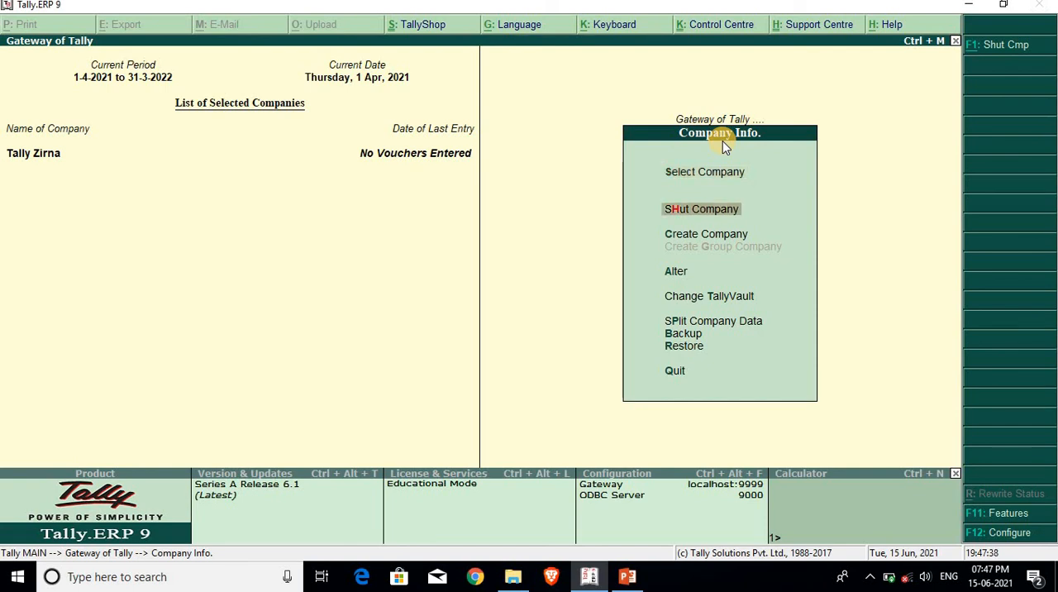
key(Down)
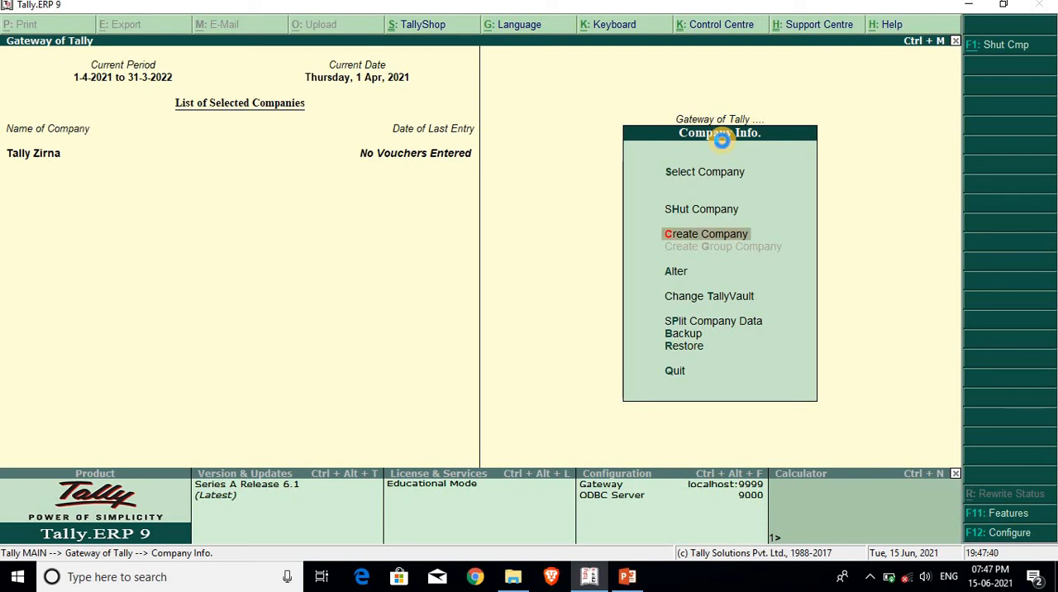
key(Return)
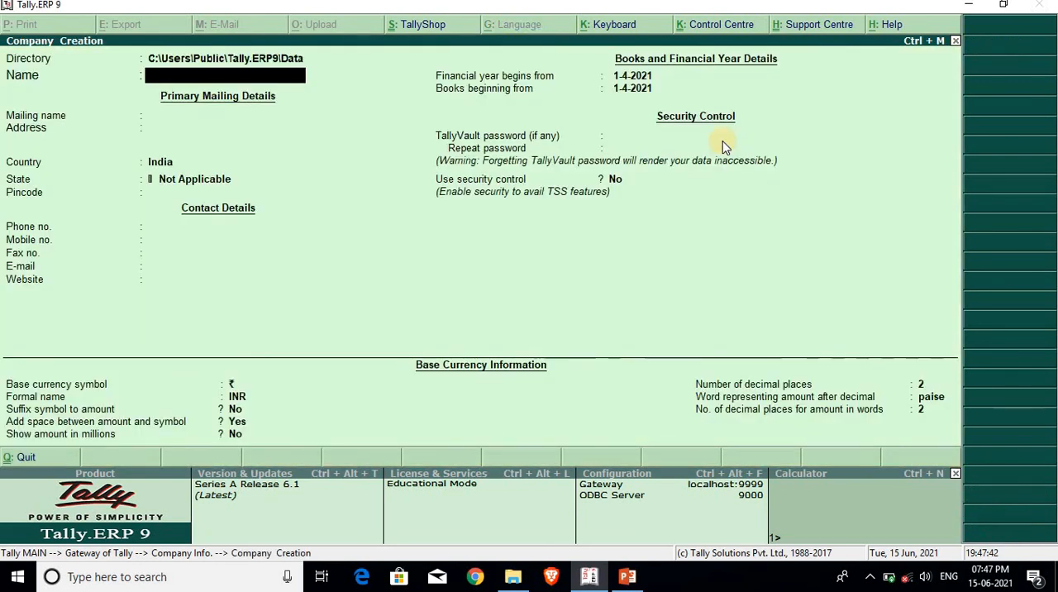
text(Tally Zirna)
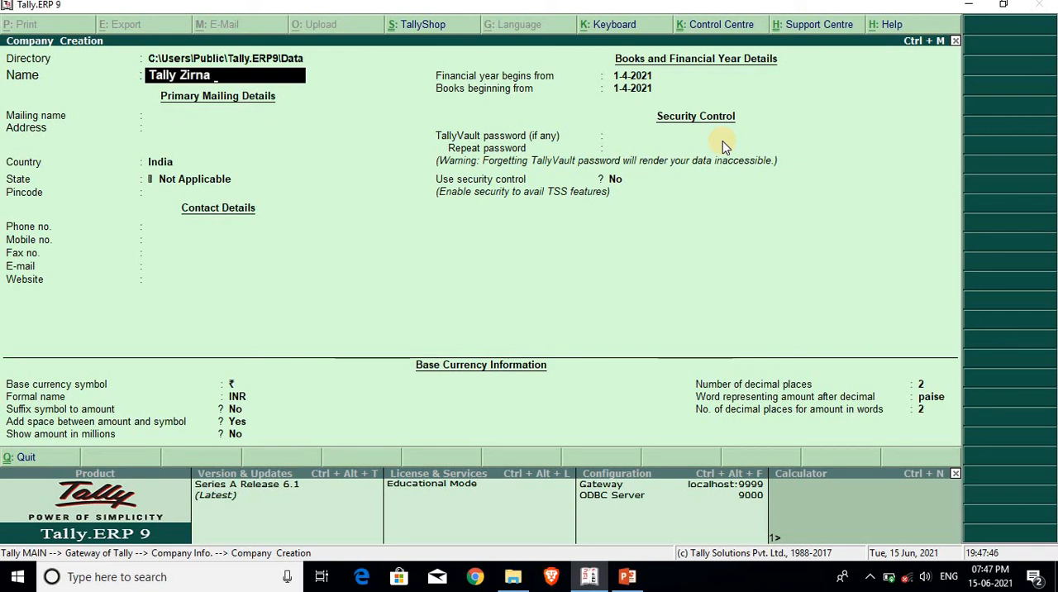
text( 2)
key(Return)
key(Return)
key(Return)
key(Return)
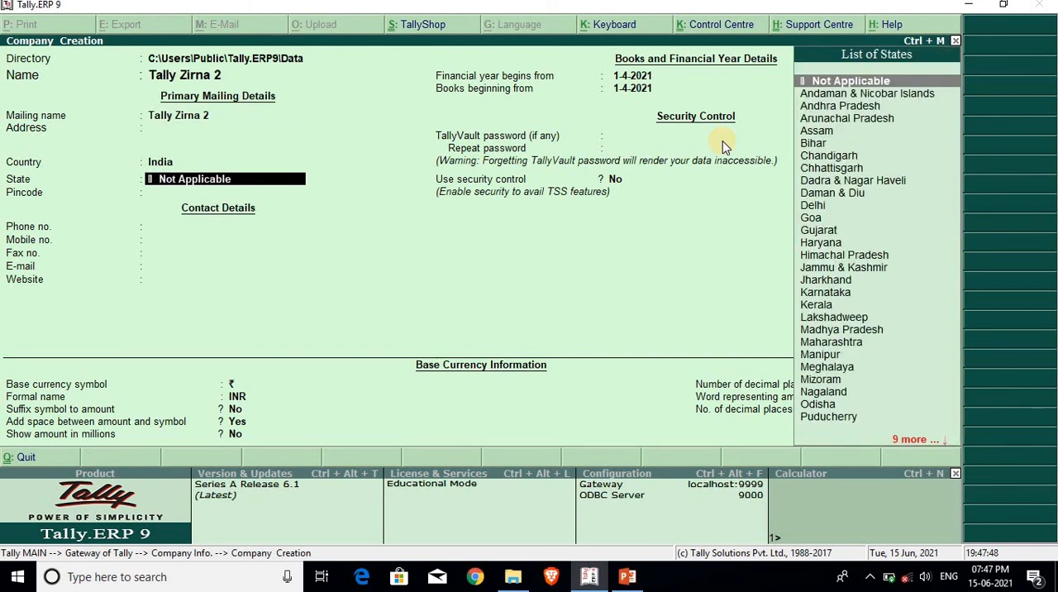
Leave the address blank, keep India as the country, set the state to Mizoram and enter the company's pincode.
text(Mi)
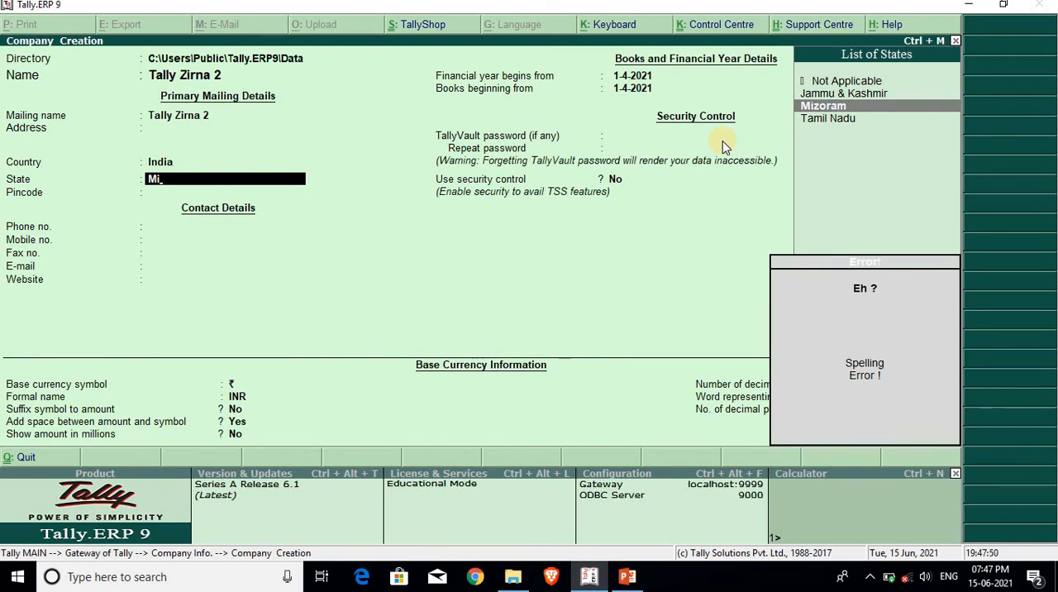
key(Return)
key(Return)
key(Return)
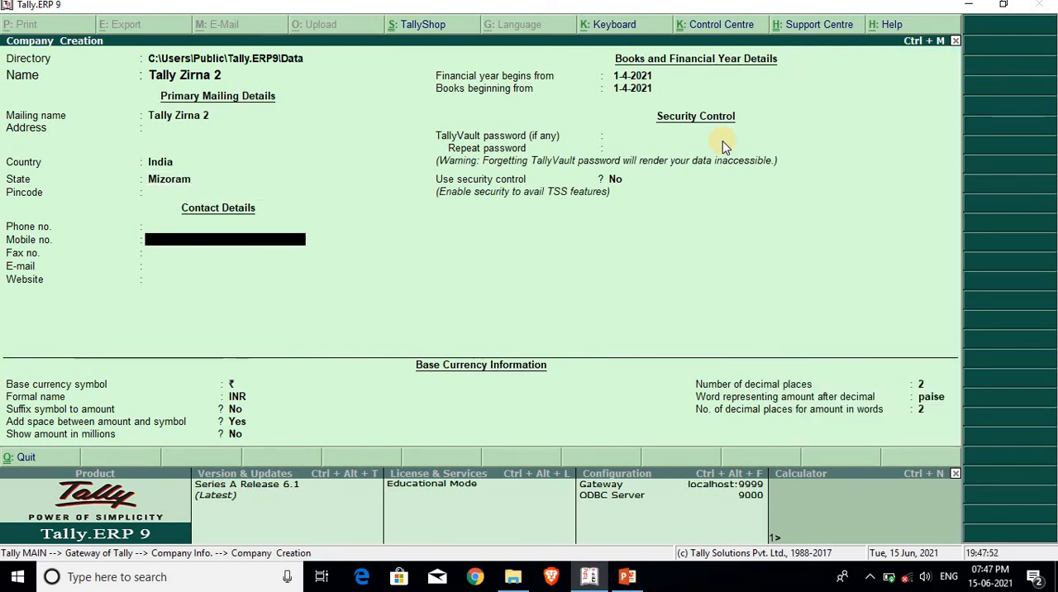
key(BackSpace)
key(BackSpace)
text(796001)
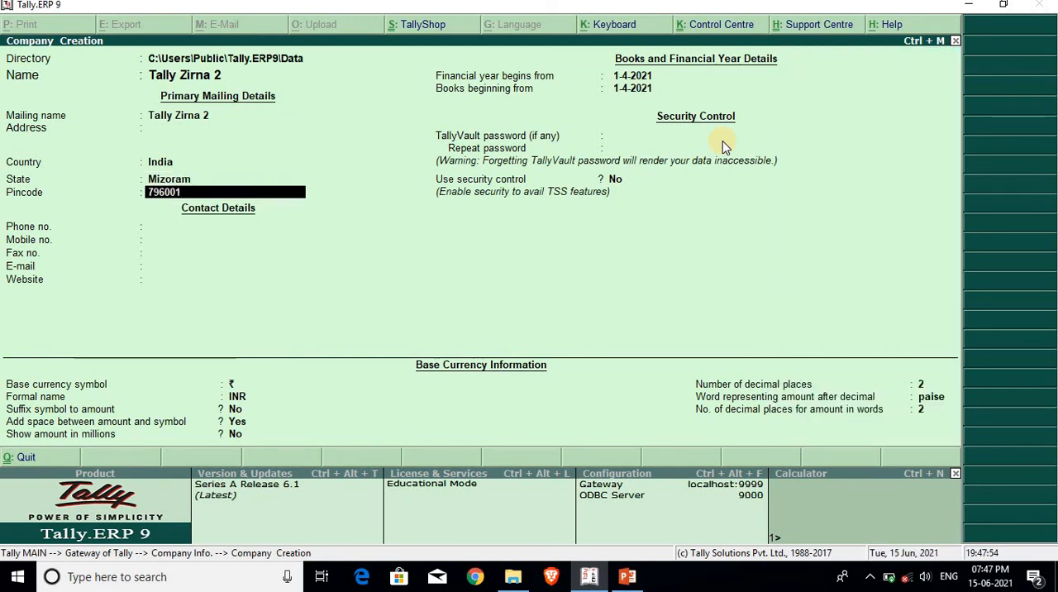
key(Return)
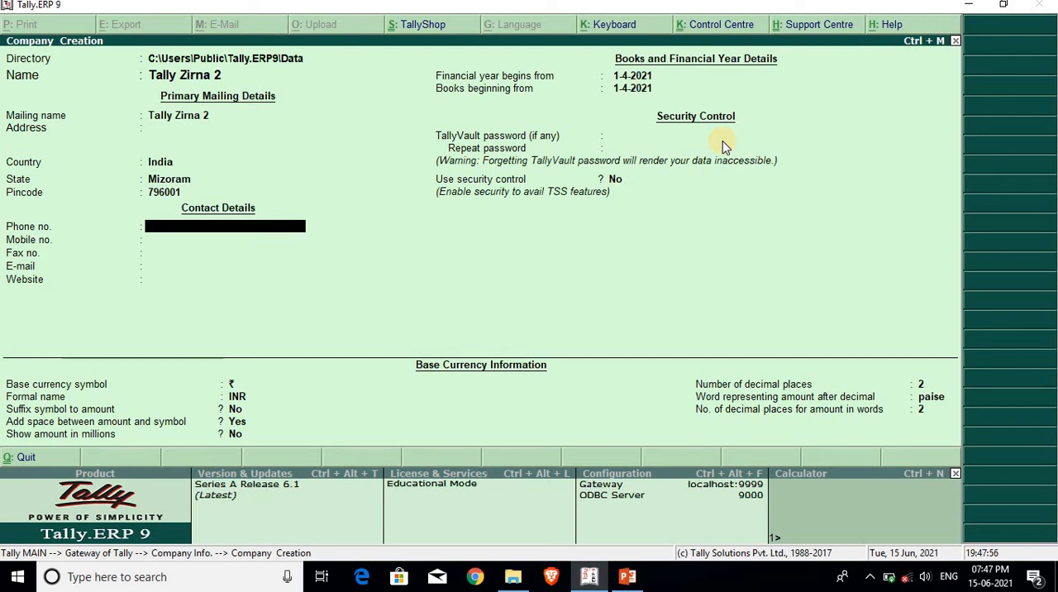
Leave the second company's phone, mobile, fax, e-mail and website details blank.
key(Return)
key(Return)
key(Return)
key(Return)
Keep the default financial year, security and base currency settings, accept the creation of Tally Zirna 2 and return to the Gateway of Tally.
key(Return)
key(Return)
key(Return)
key(Return)
key(Return)
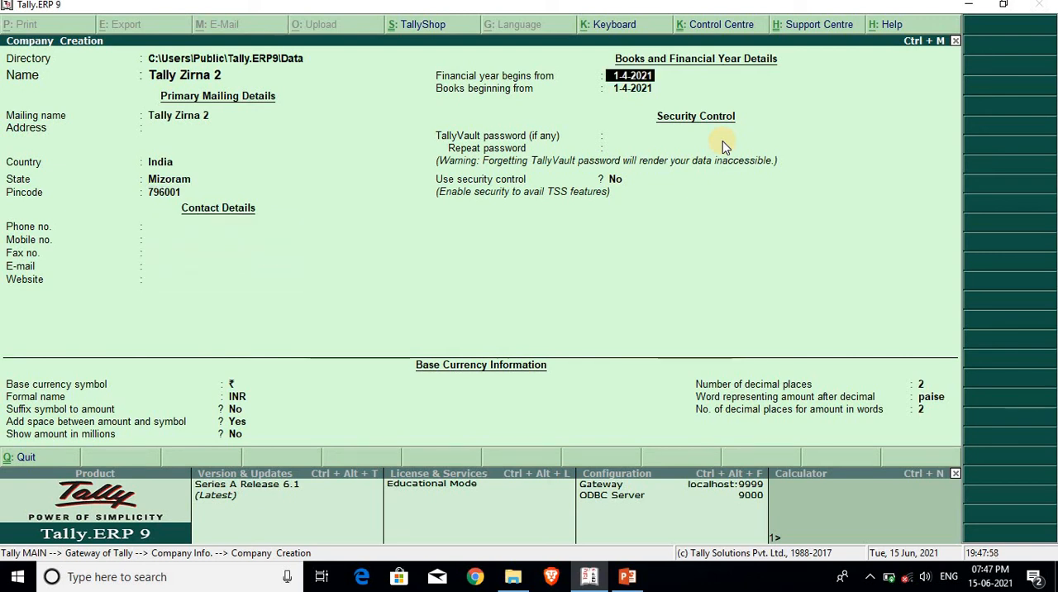
key(Return)
key(Return)
key(Return)
key(Return)
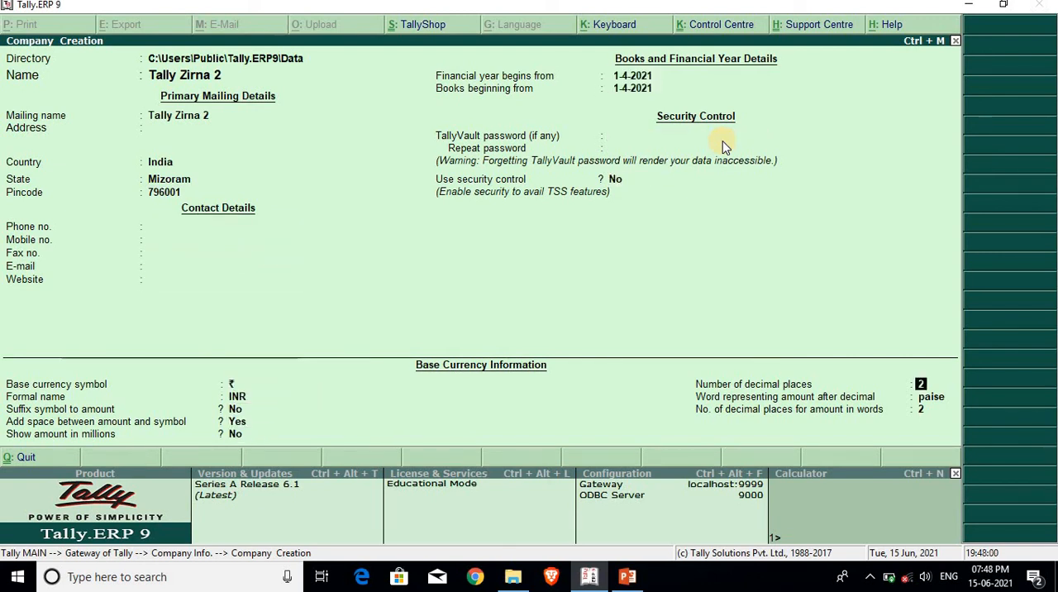
key(Return)
key(Return)
key(Return)
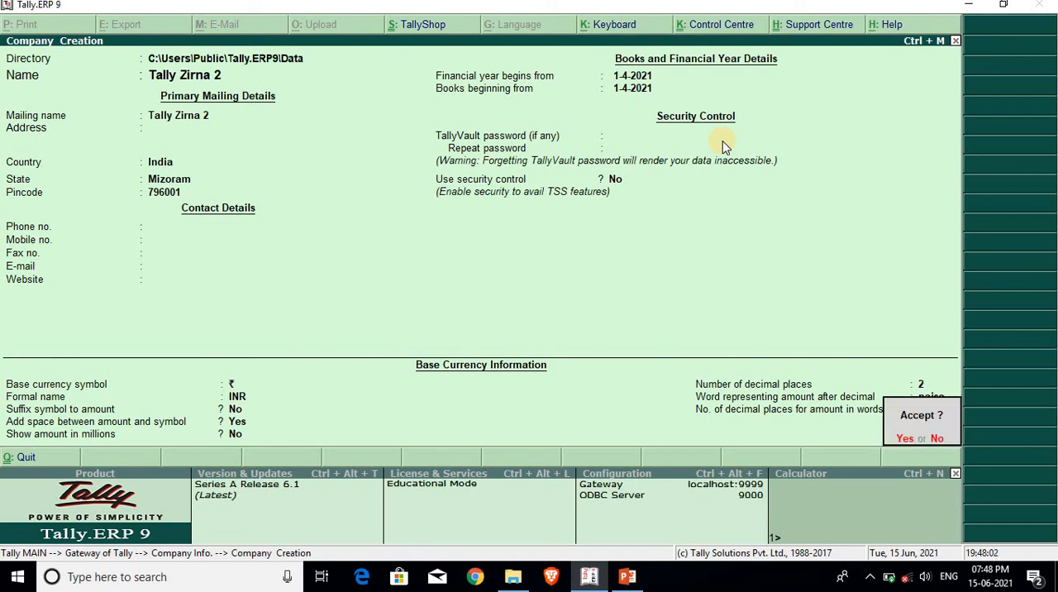
key(Return)
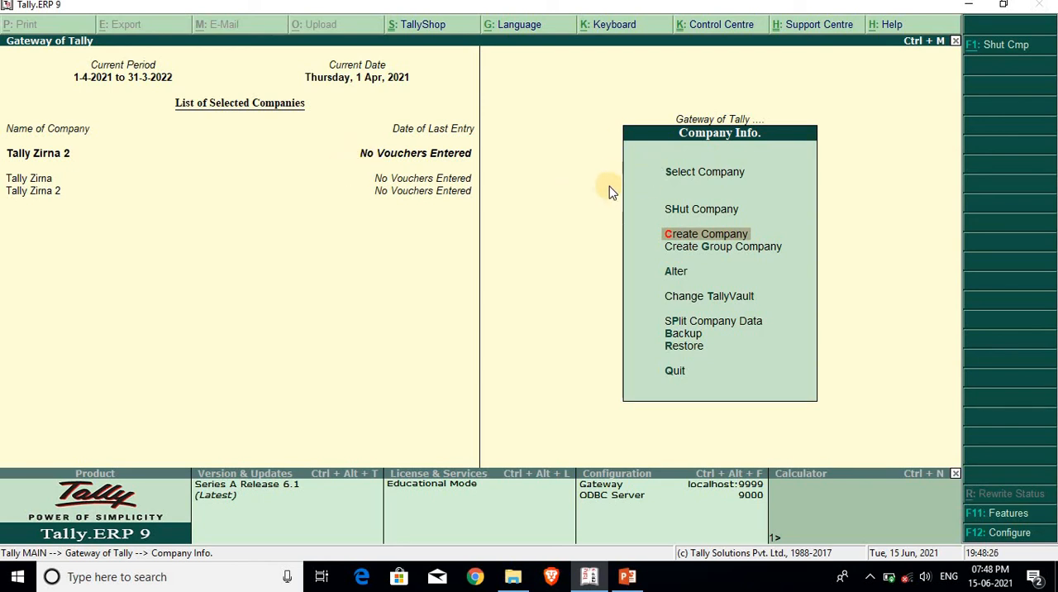
key(Escape)
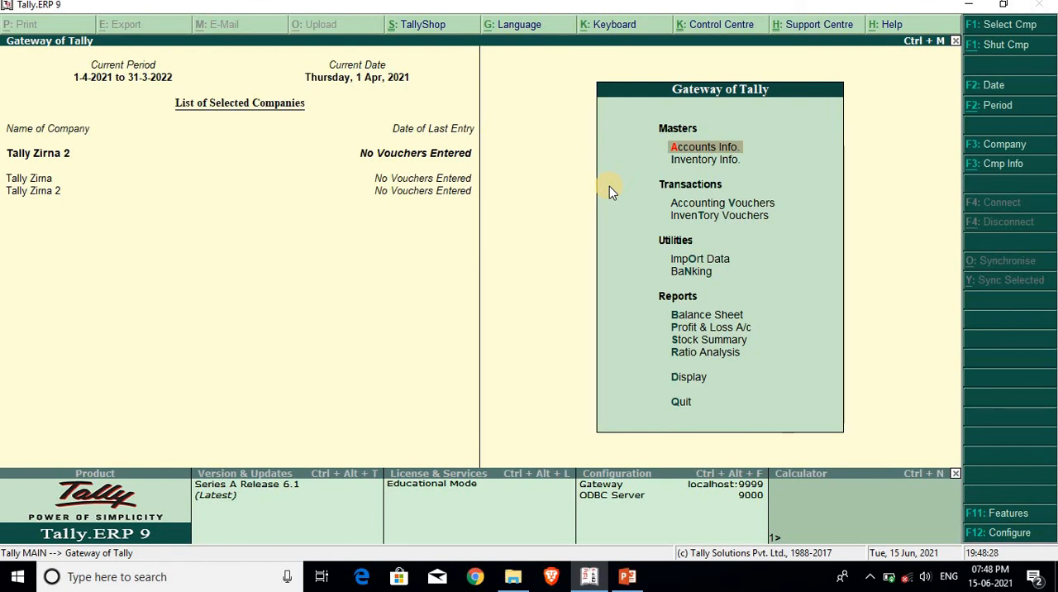
View the blank ledger creation form for Tally Zirna 2 and go back to the Gateway of Tally without creating a ledger.
key(Return)
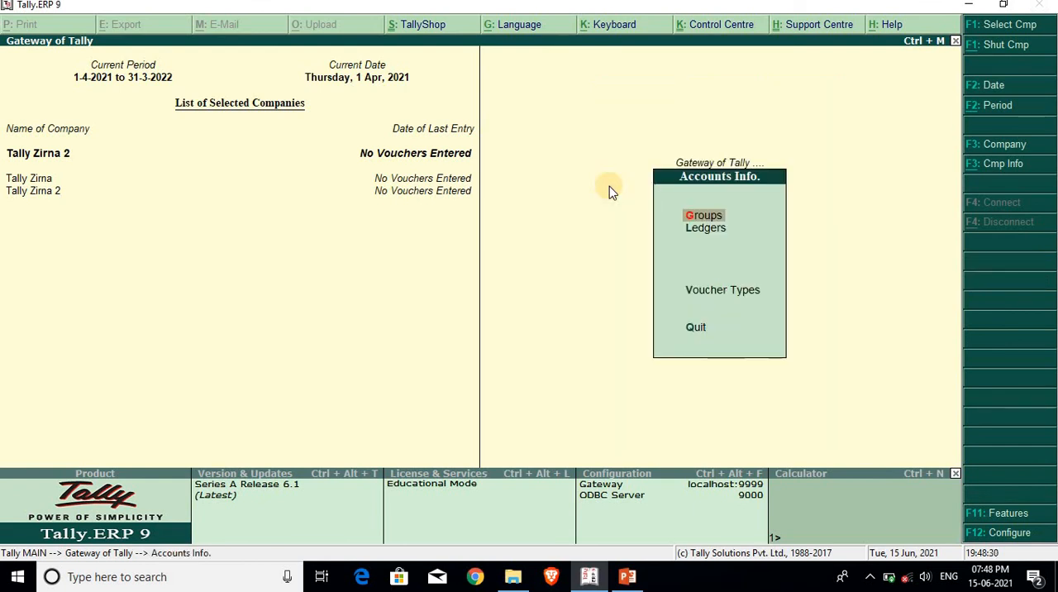
key(l)
key(Return)
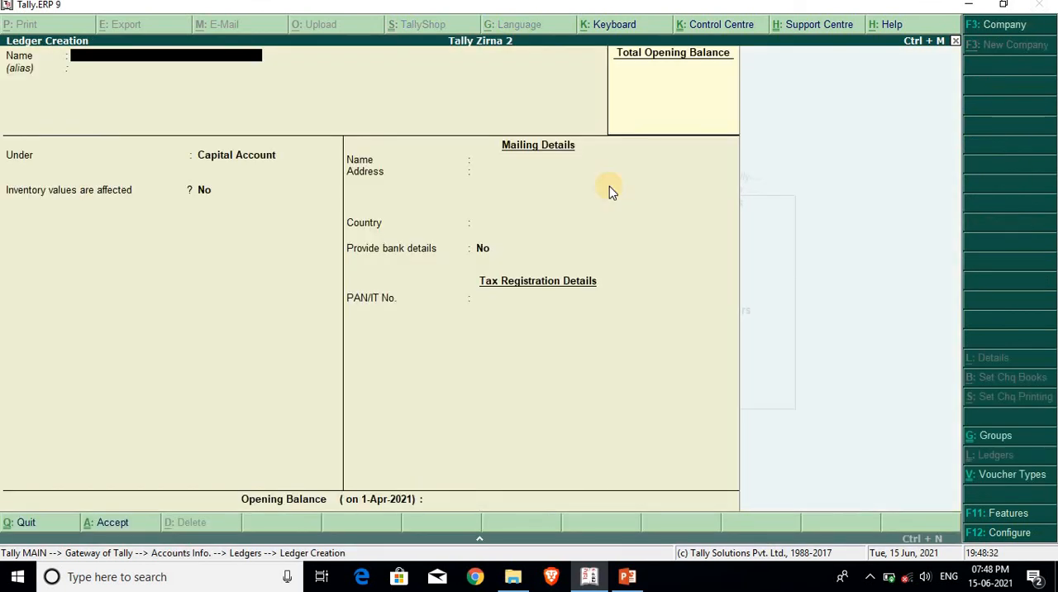
key(Escape)
key(Return)
key(Escape)
key(Escape)
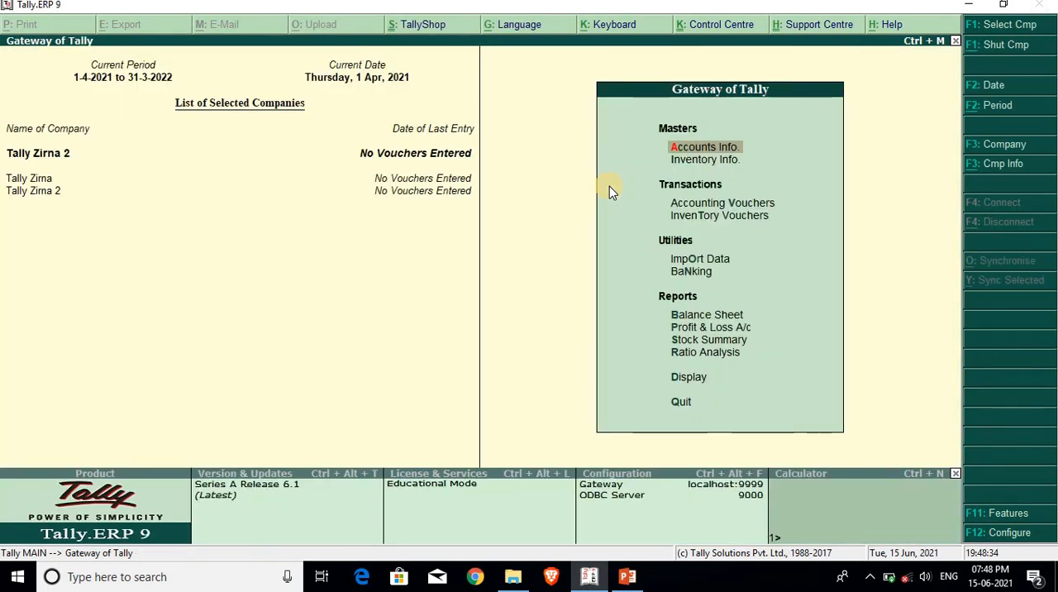